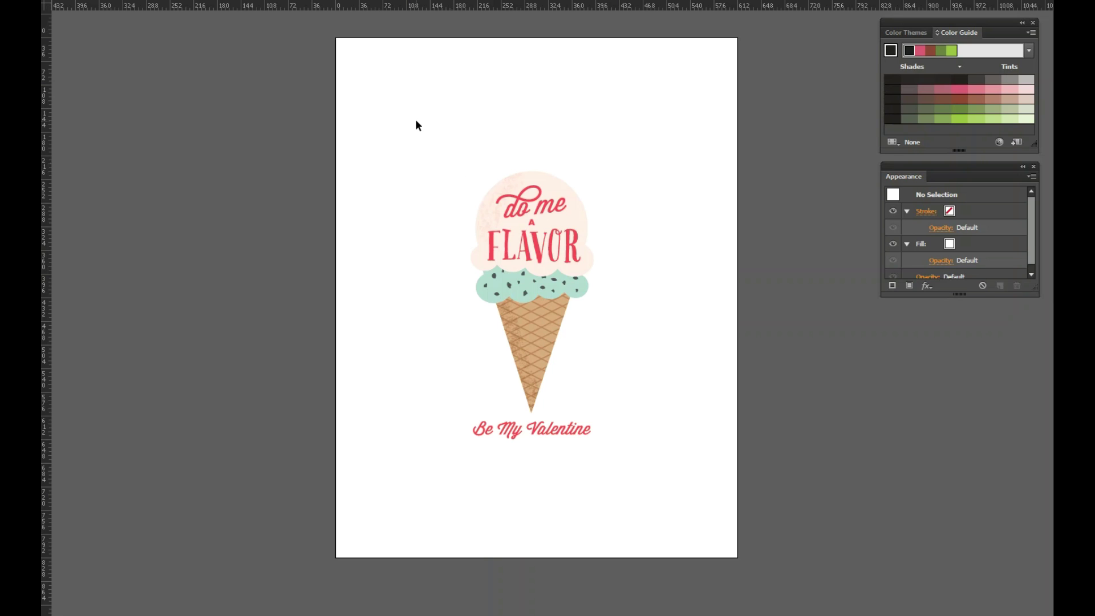
Select the white, no-stroke background rectangle behind the ice cream cone and caption
left_click(546, 213)
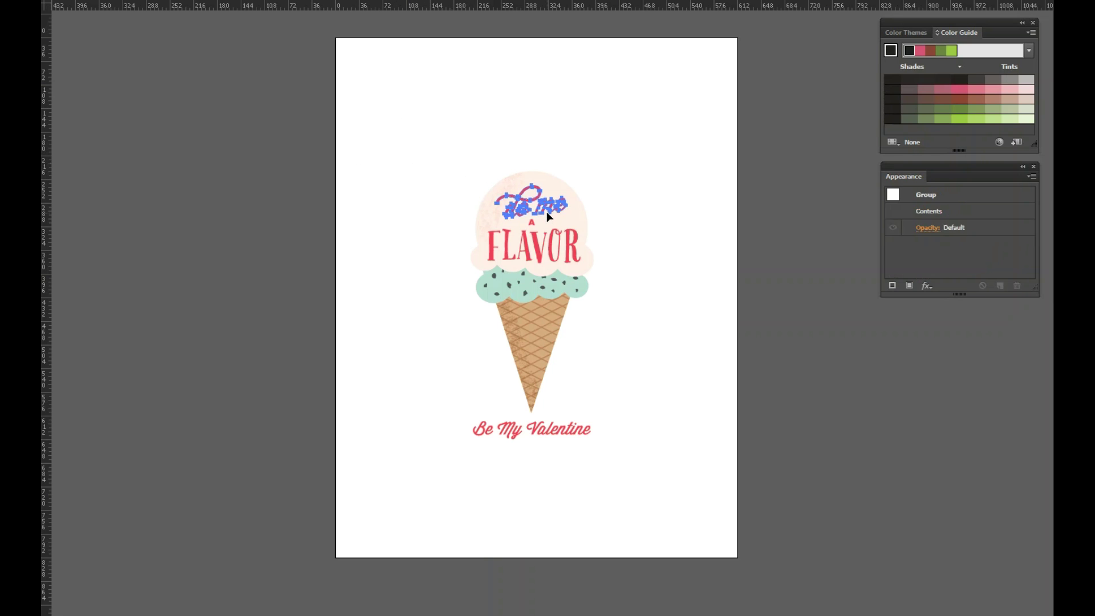
left_click(501, 134)
left_click(456, 196)
left_click(456, 192)
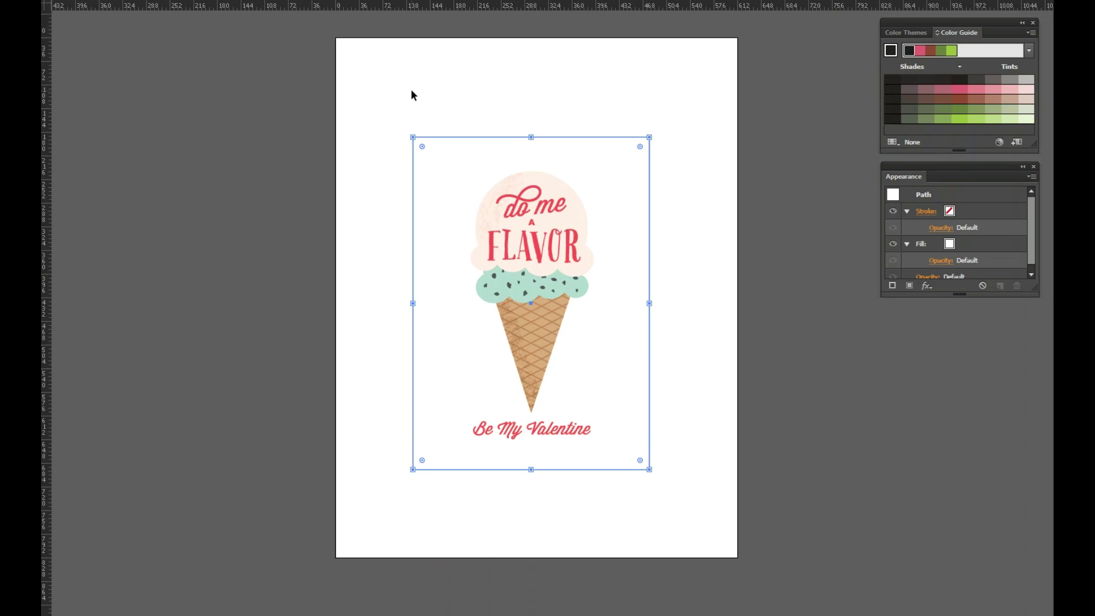
Export the card through Save for Web as a PNG-24 image 4000 px wide
key("alt+f")
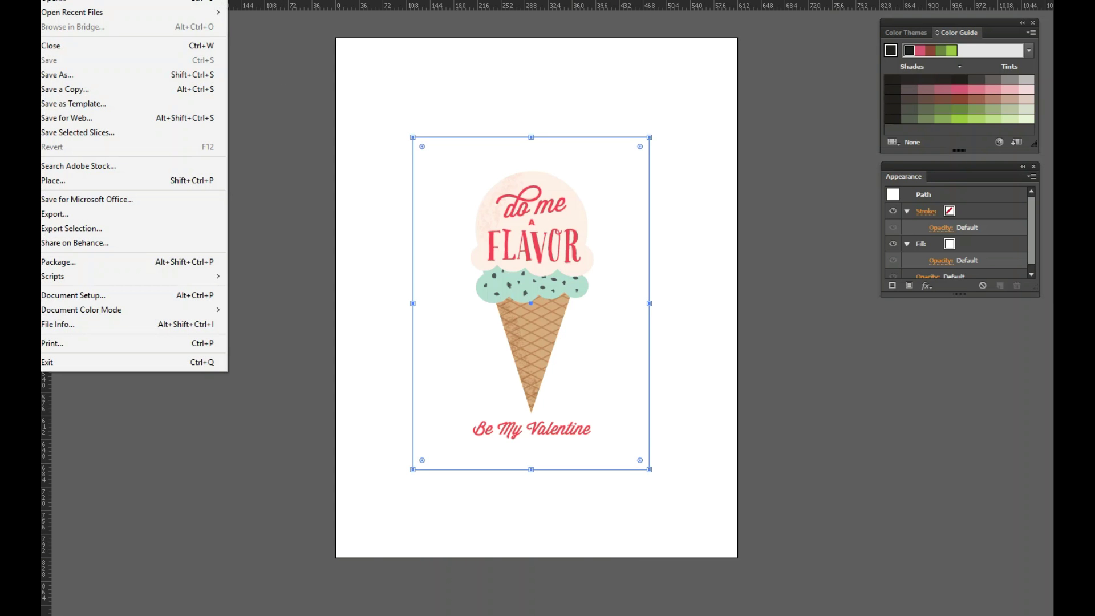
left_click(60, 118)
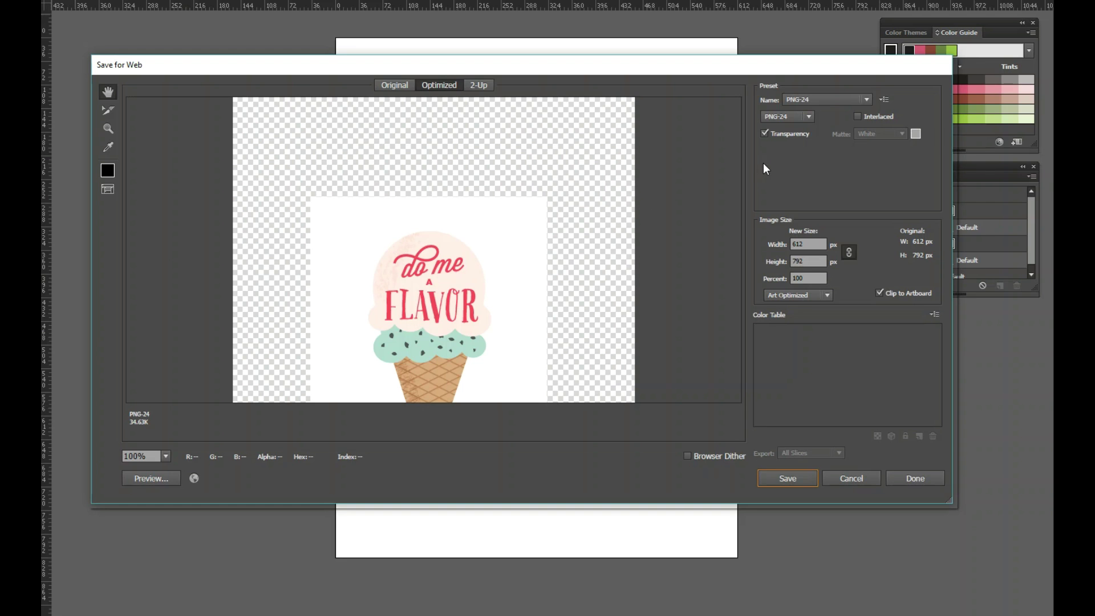
left_click(868, 100)
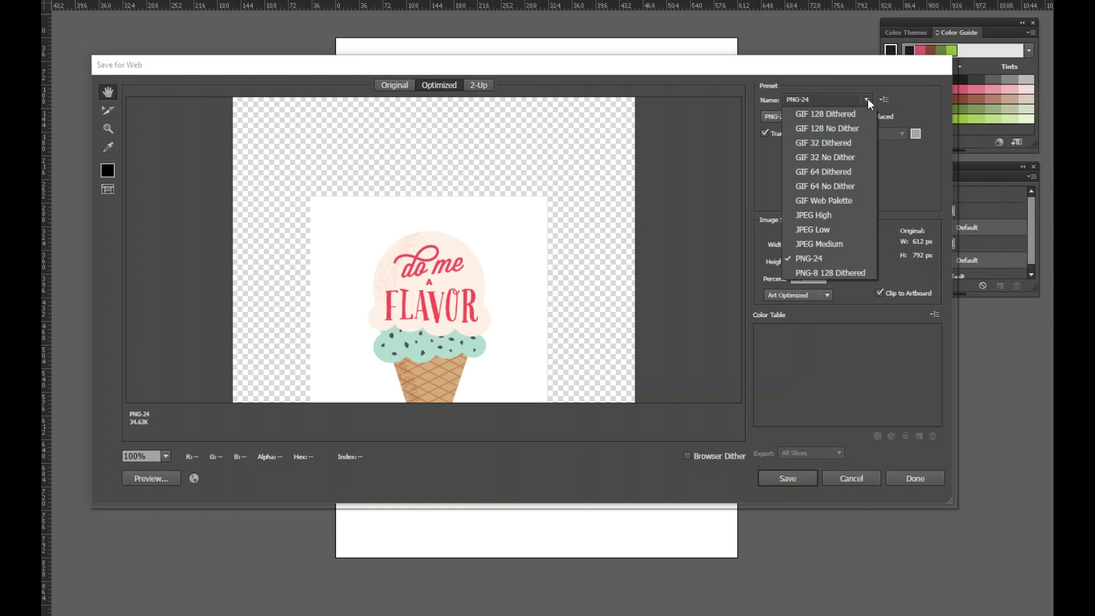
left_click(812, 259)
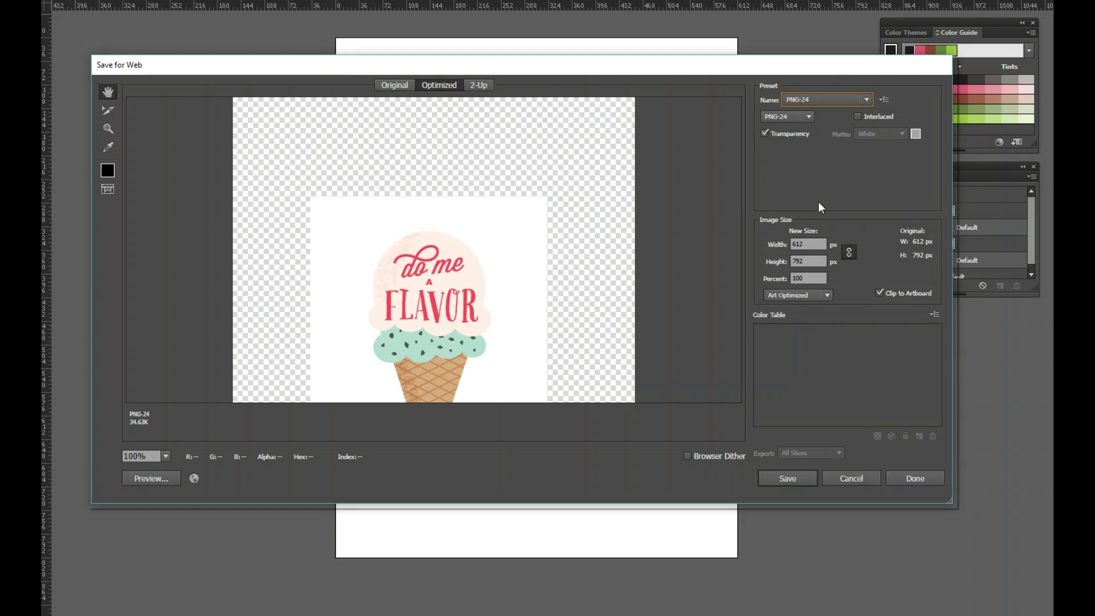
double_click(807, 244)
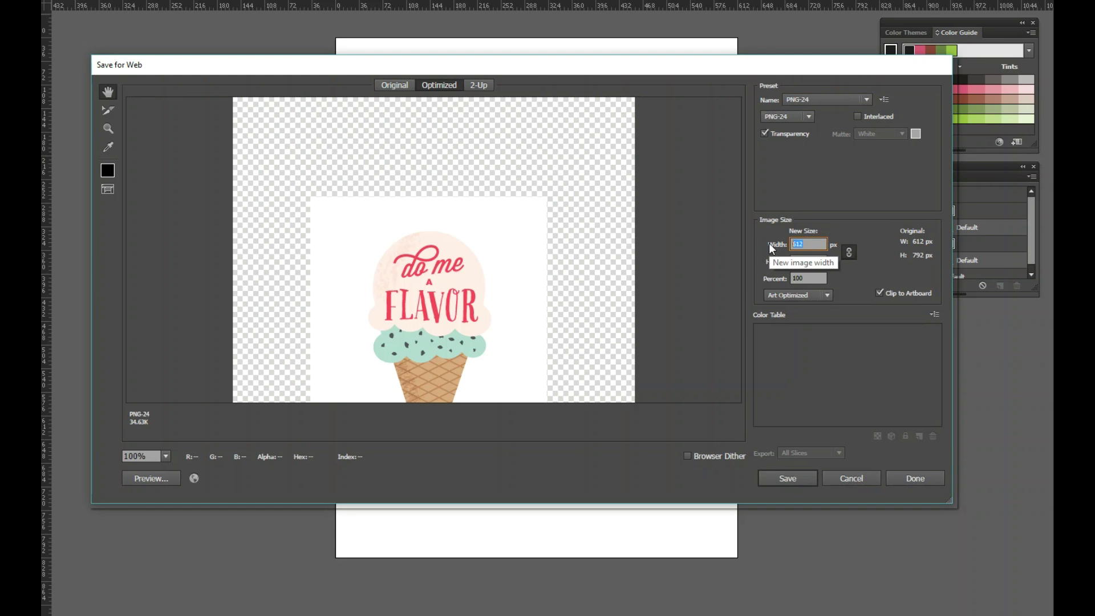
type("4000")
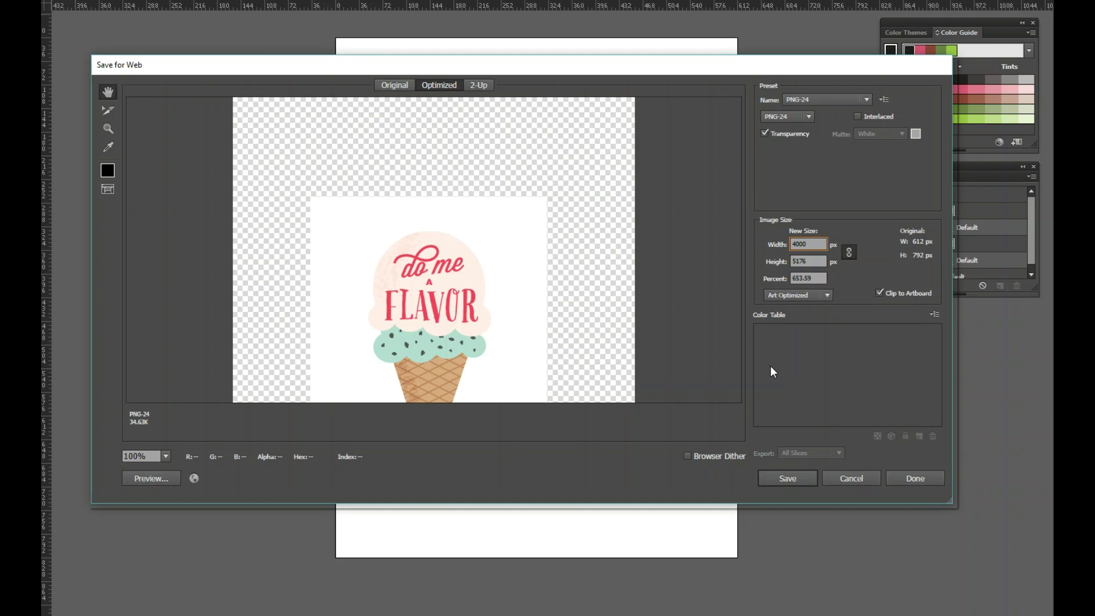
left_click(786, 481)
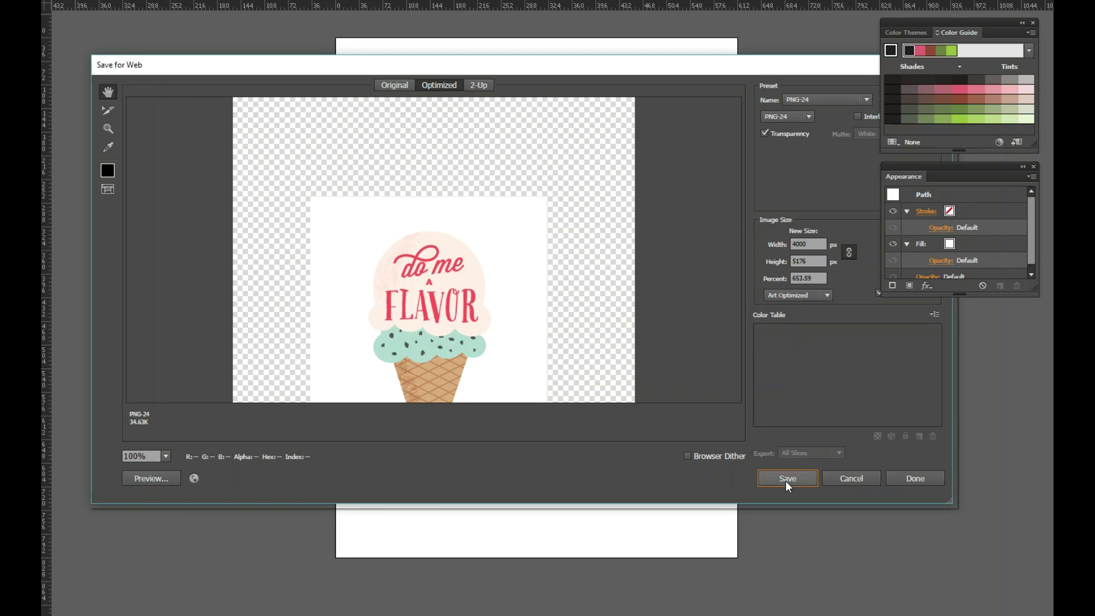
left_click(786, 479)
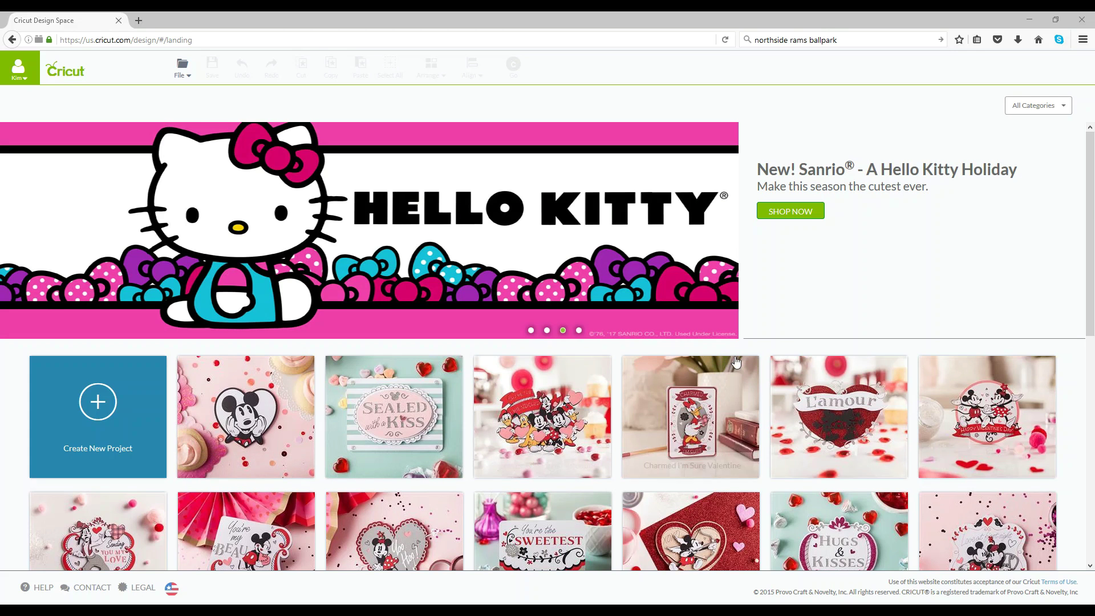
Start a new blank project from the Cricut Design Space landing page
mouse_move(1090, 221)
left_mouse_down()
mouse_move(1089, 255)
mouse_move(1090, 215)
left_mouse_up()
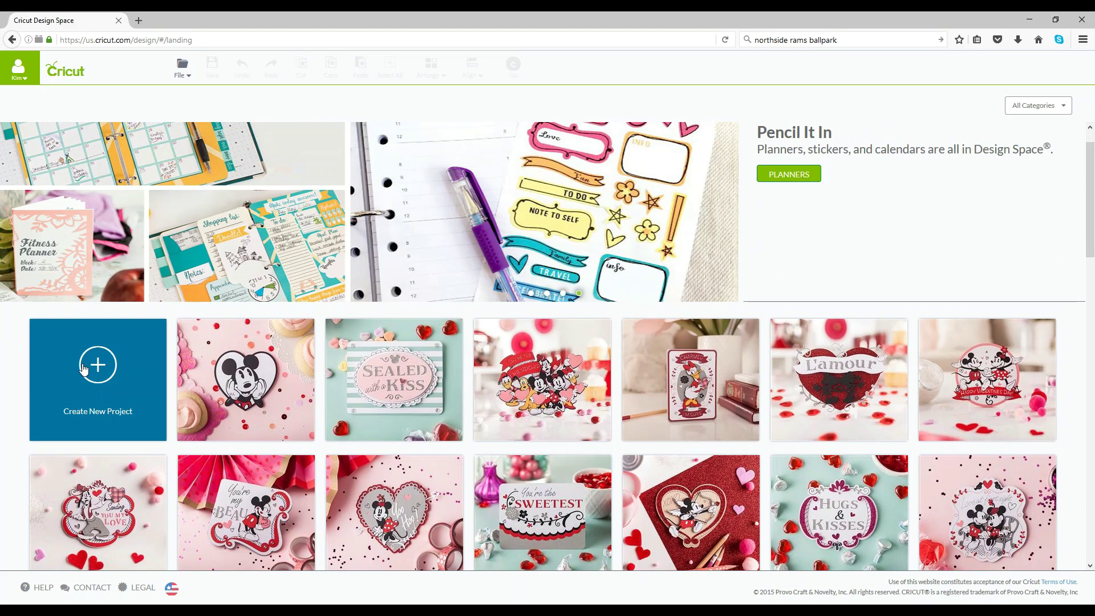
left_click(84, 370)
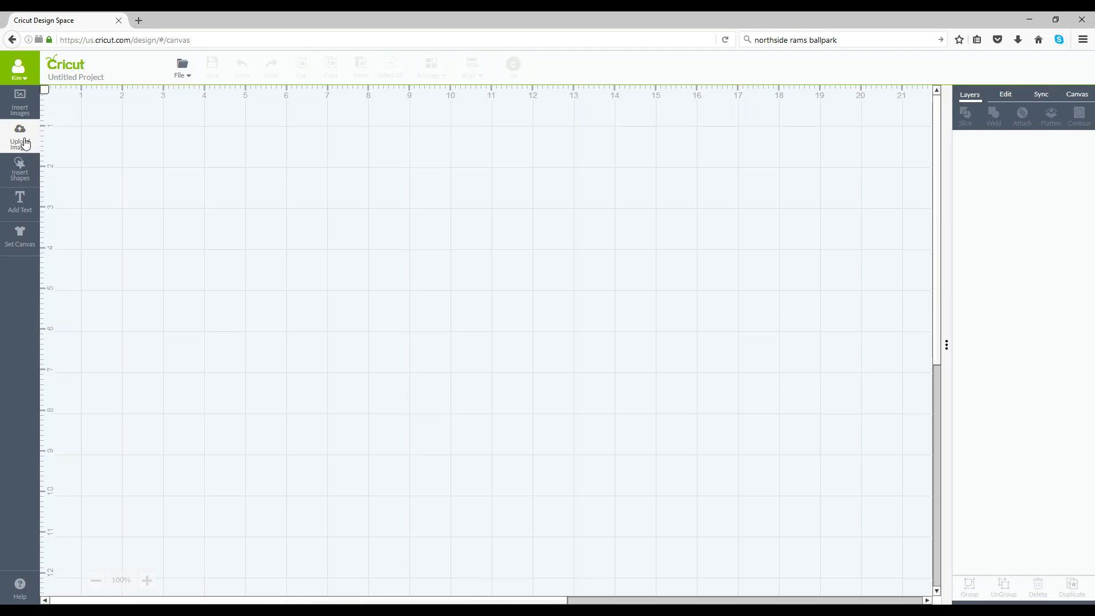
Upload the ice cream card PNG from the computer into Cricut Design Space
left_click(24, 142)
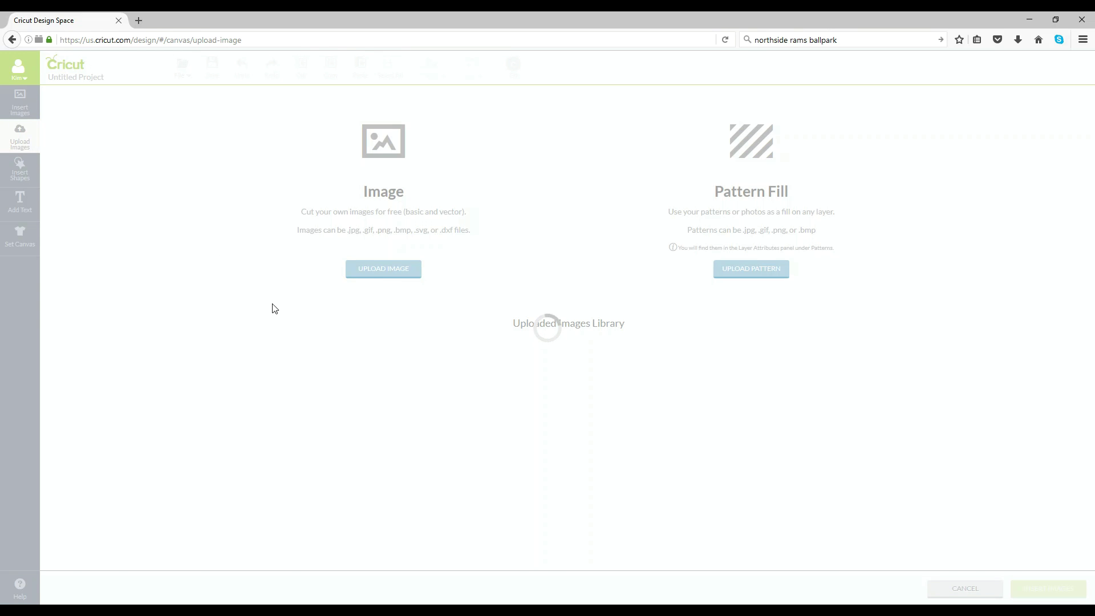
left_click(392, 272)
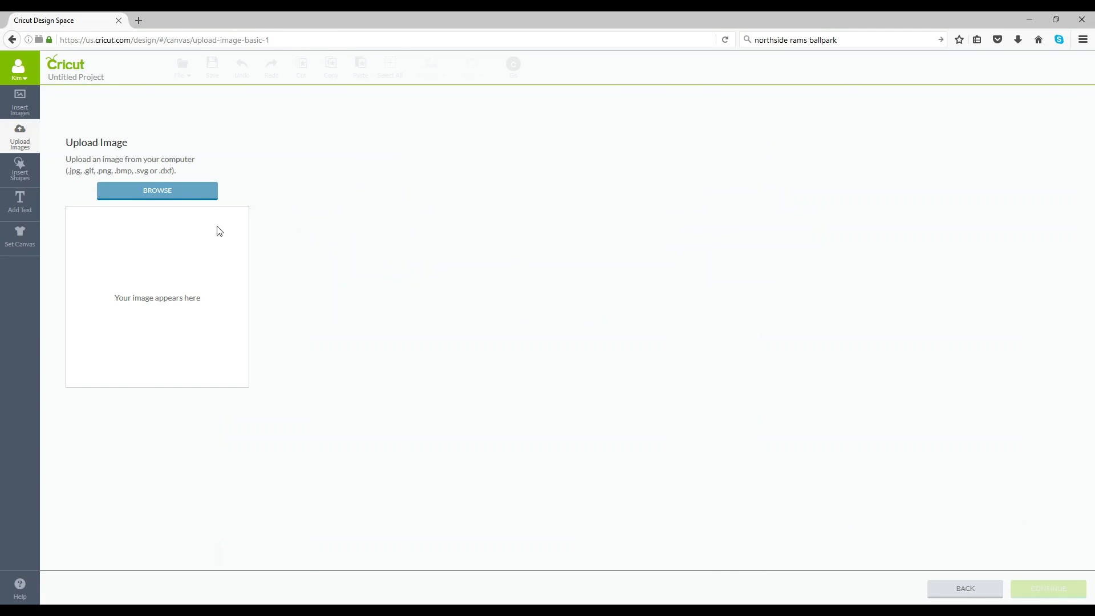
left_click(153, 192)
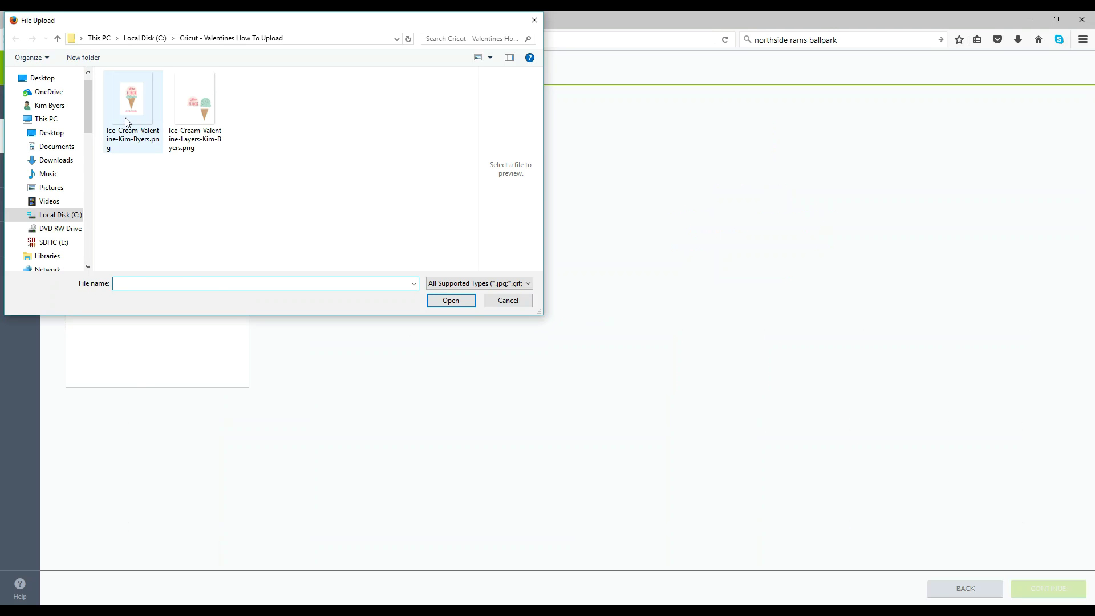
left_click(127, 121)
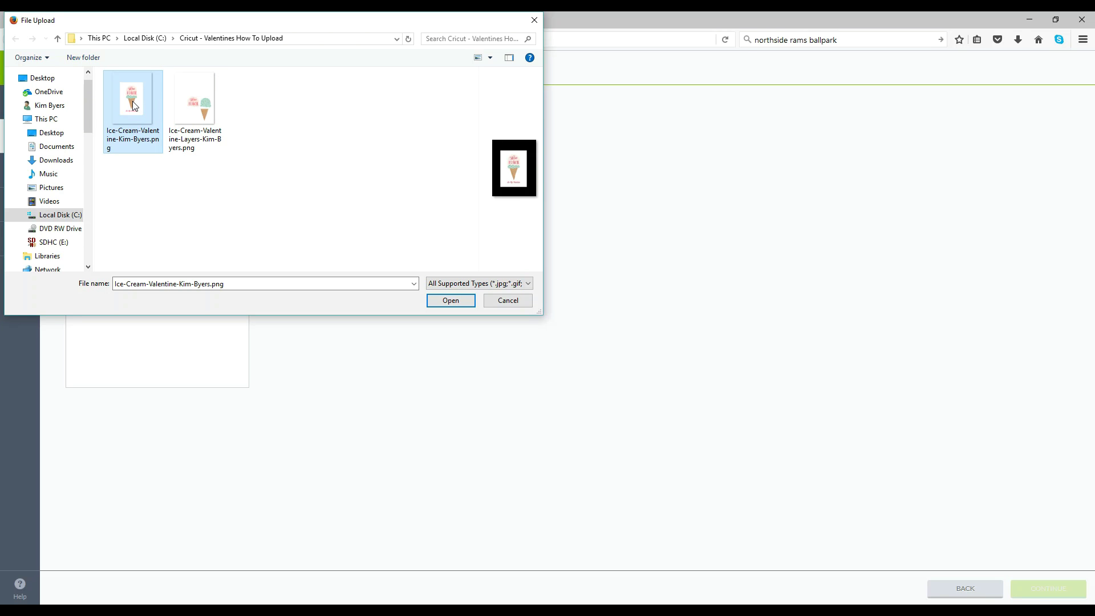
left_click(447, 305)
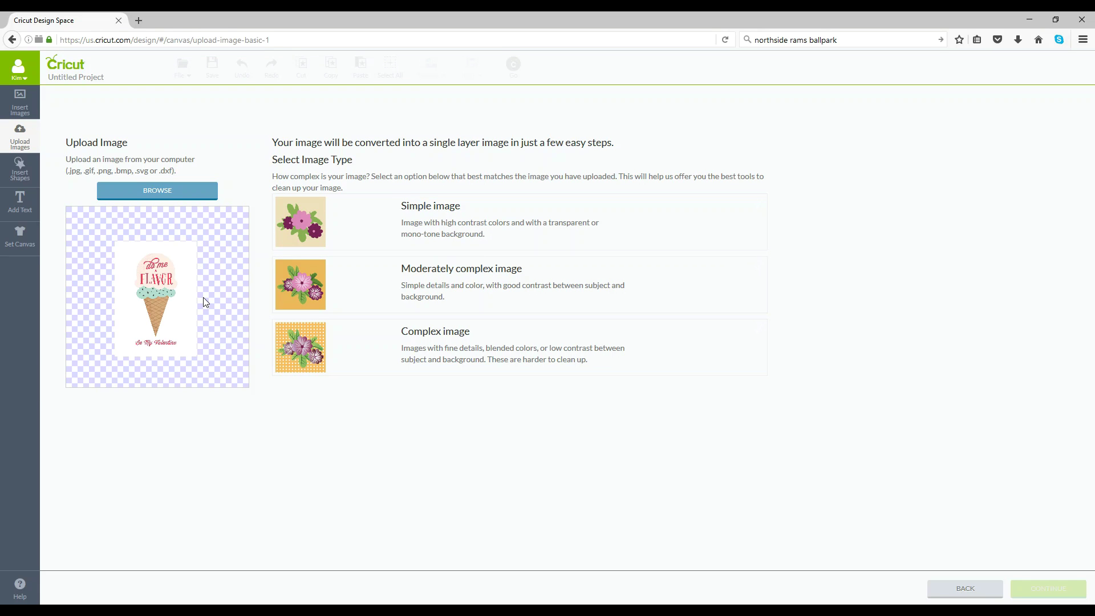
Mark the upload as a Simple image and proceed to the Select & Erase cleanup step
left_click(407, 230)
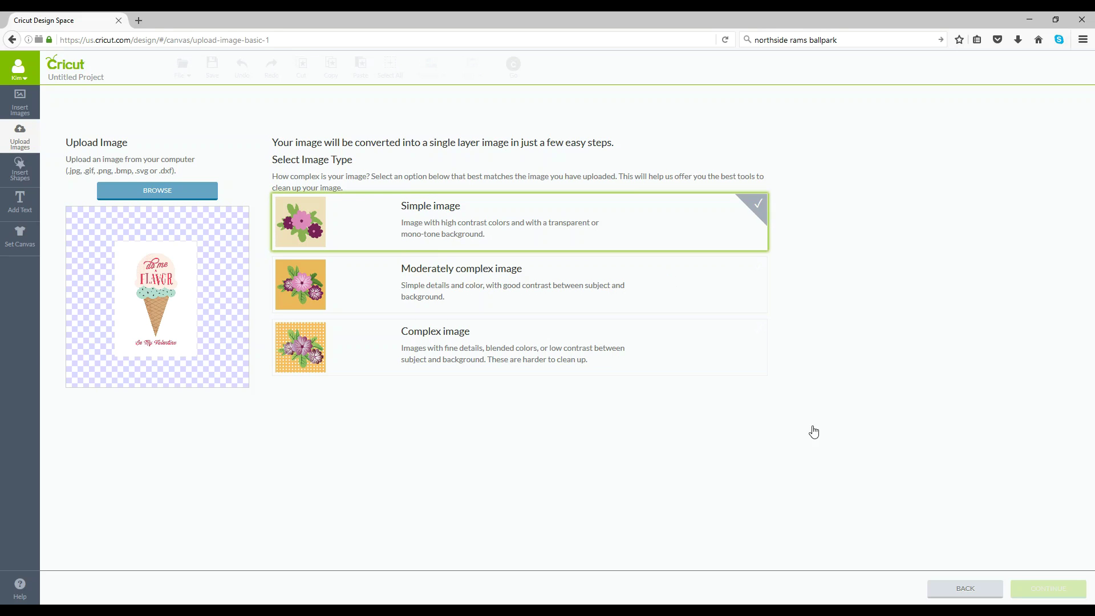
left_click(1017, 593)
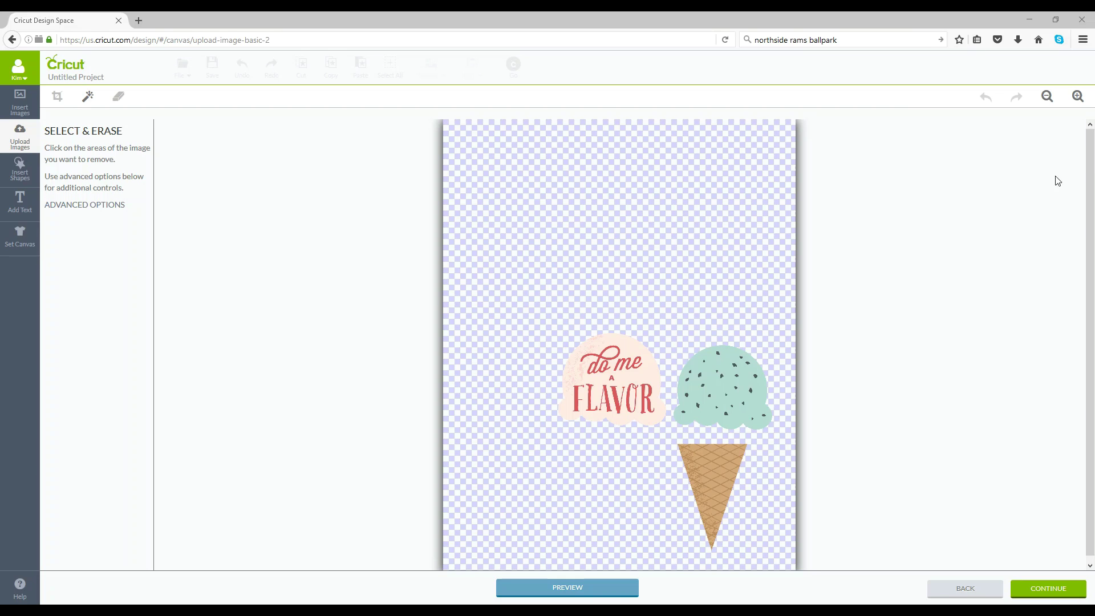
left_click_drag(1089, 169, 1090, 209)
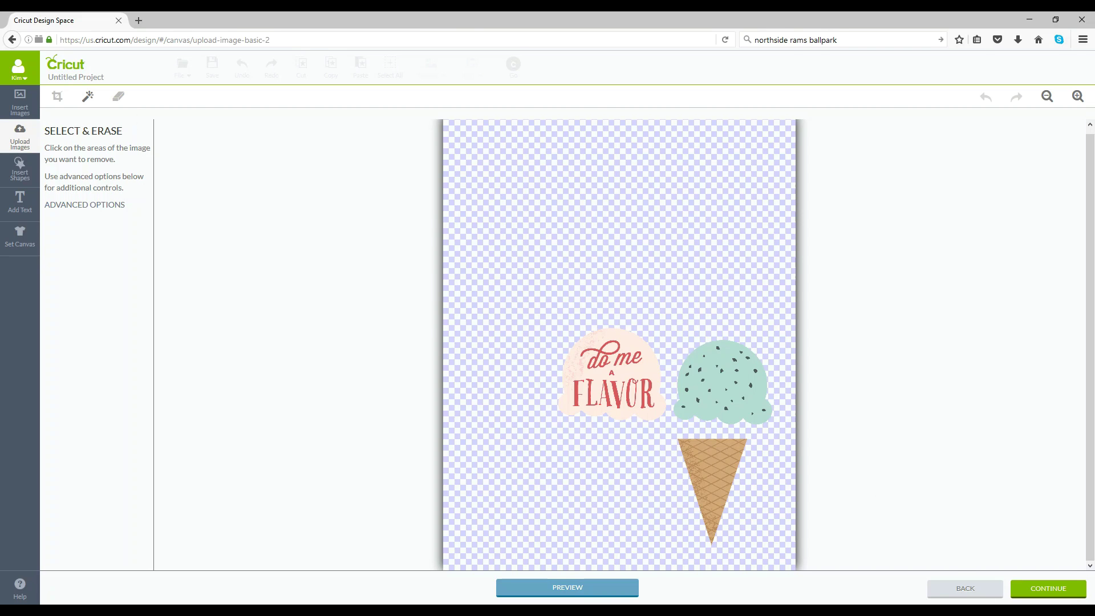
Move on to the save options and add tags to the Print Then Cut image
left_click(1040, 591)
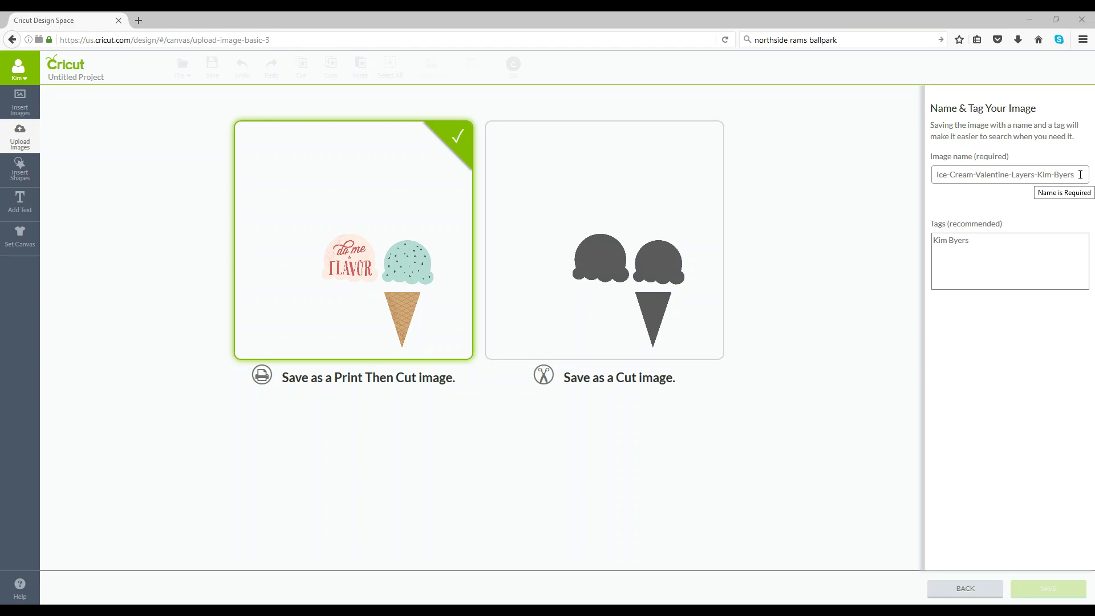
left_click(999, 270)
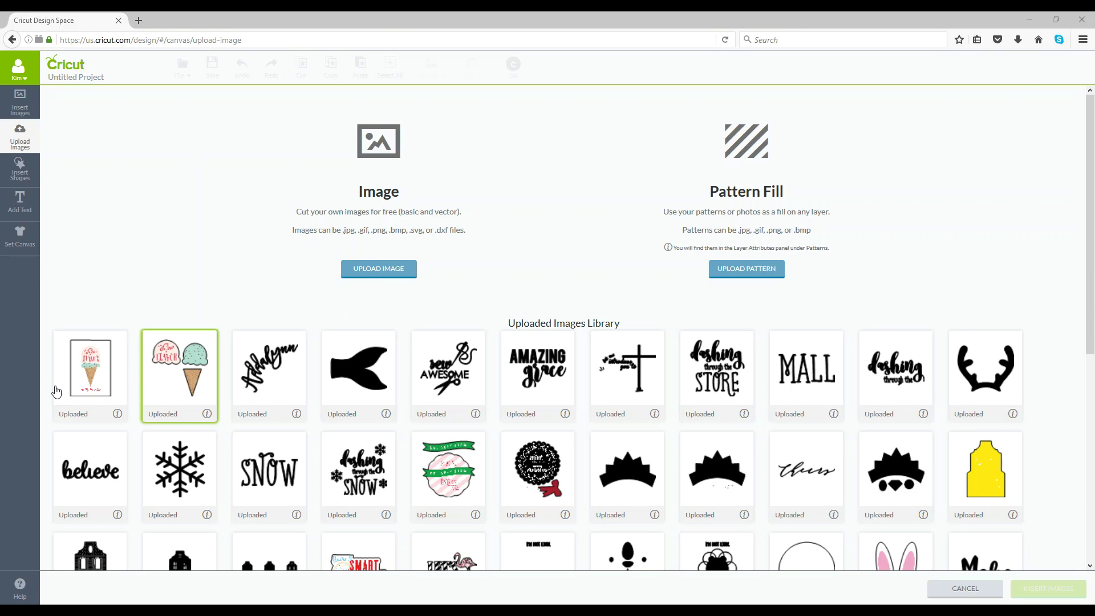
Check the ice cream card upload alongside the layered elements and insert both onto the canvas
left_click(85, 386)
left_click(84, 386)
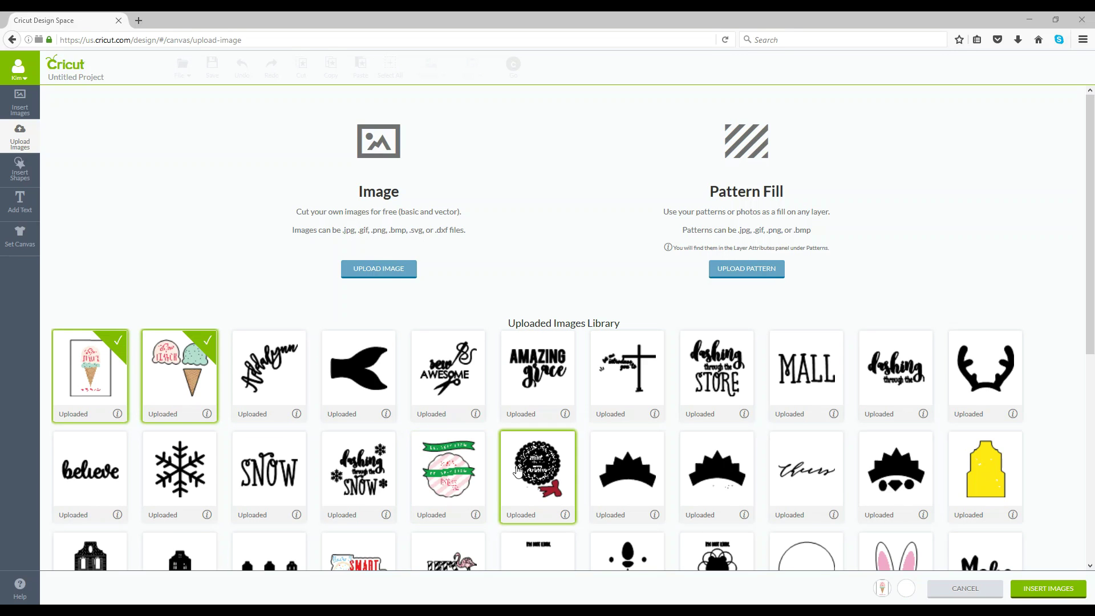
left_click(1040, 593)
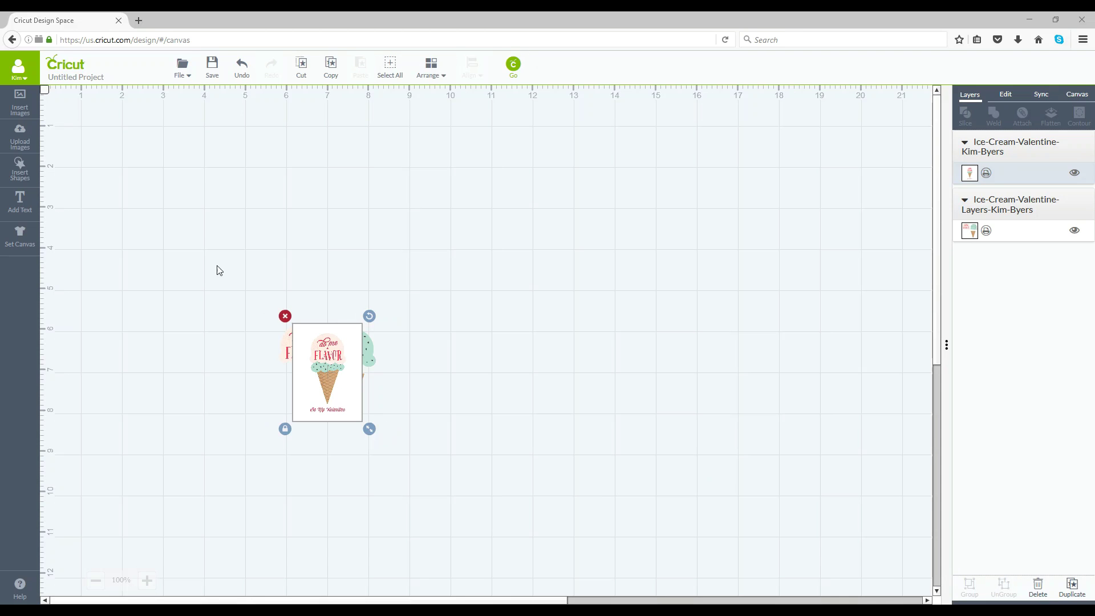
Drag the card up and left, clear of the scoops and cone, then deselect everything
left_click_drag(205, 264, 194, 244)
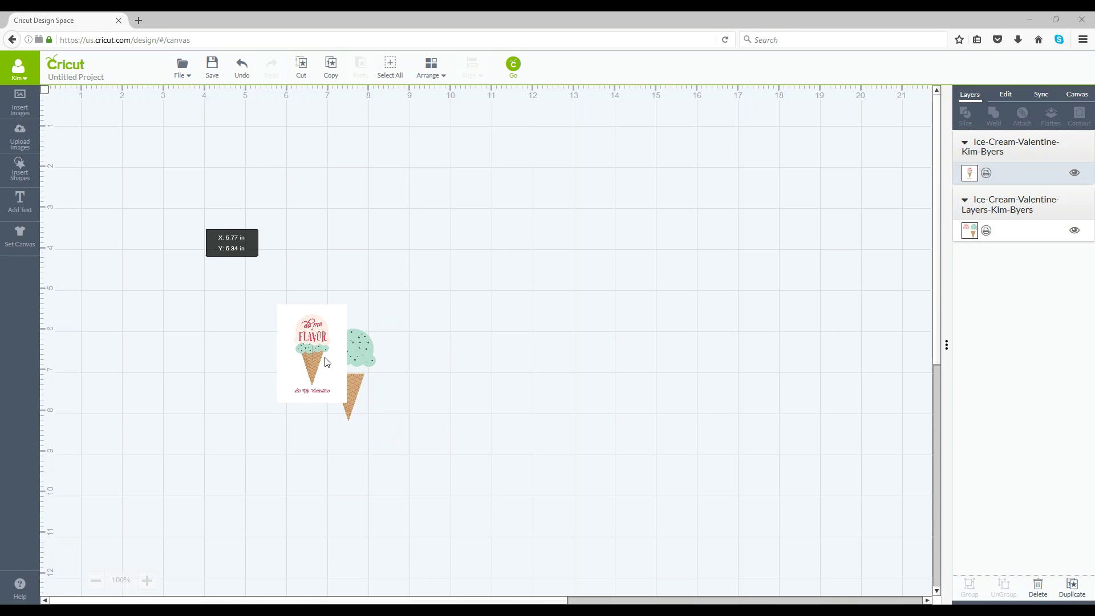
left_click_drag(316, 354, 274, 311)
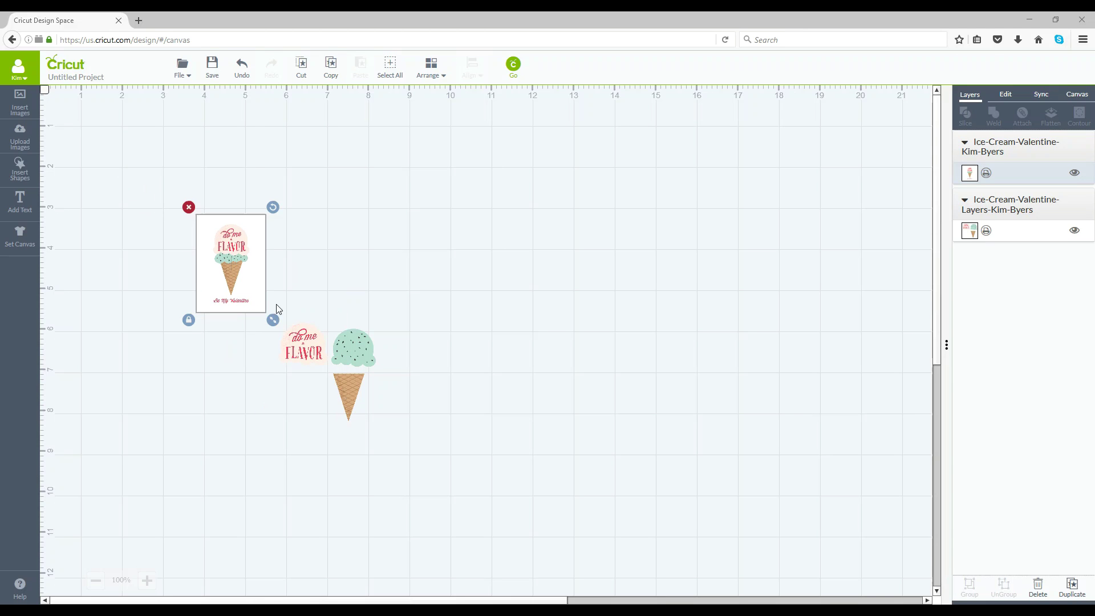
left_click(308, 357)
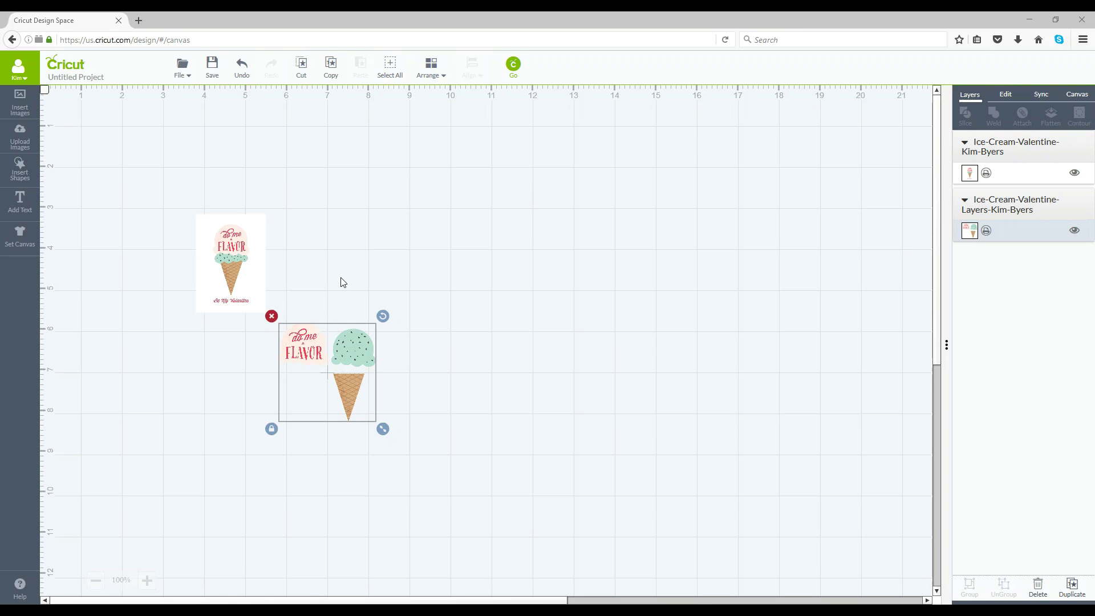
left_click(308, 268)
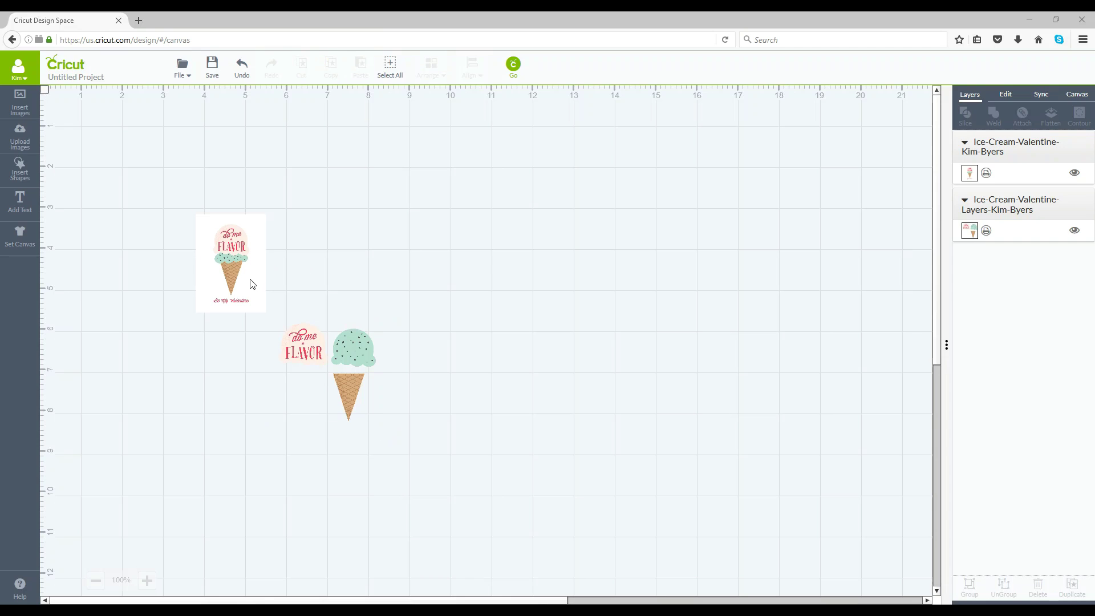